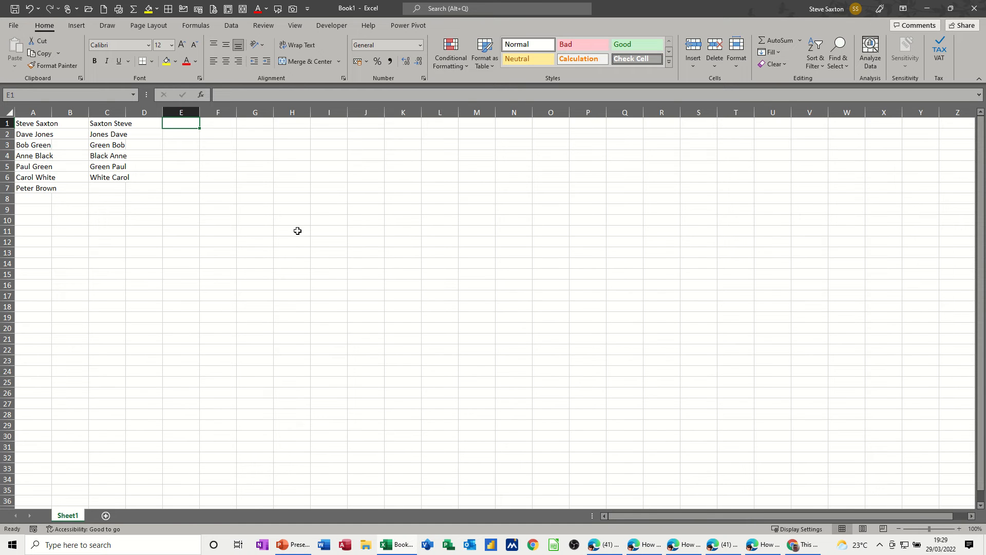
- Name column A 'list' and start a =MATCH( formula in cell E1
click(32, 111)
click(30, 97)
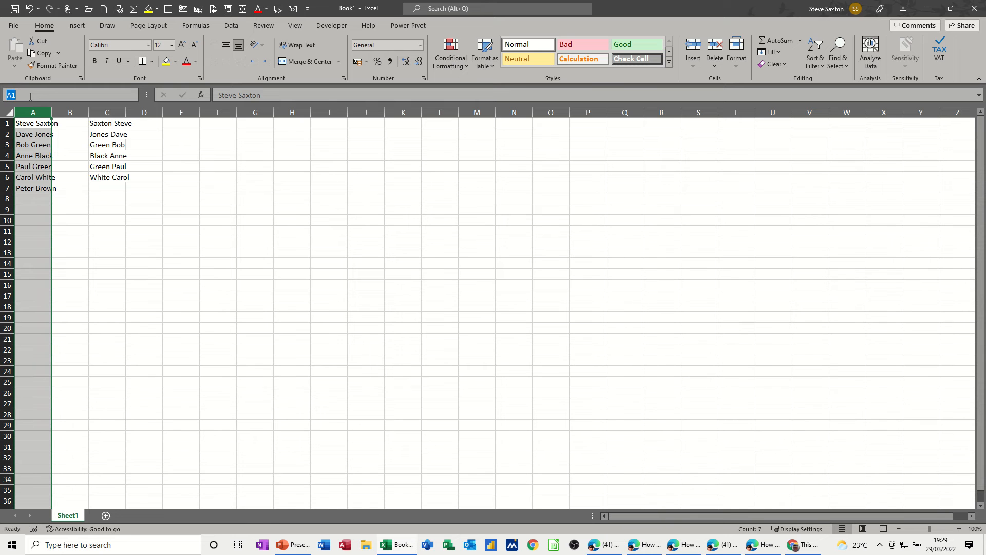
text(list)
click(181, 125)
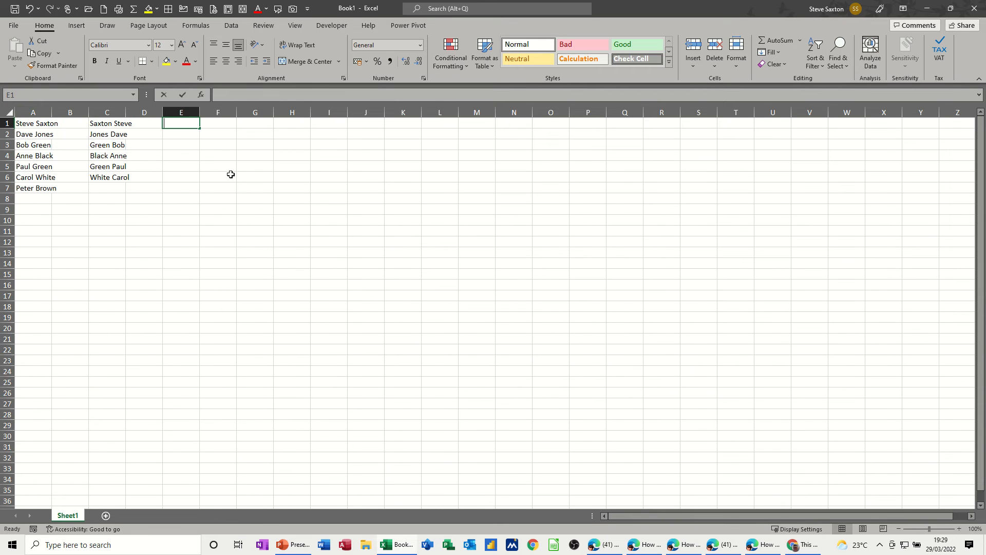
text(=match()
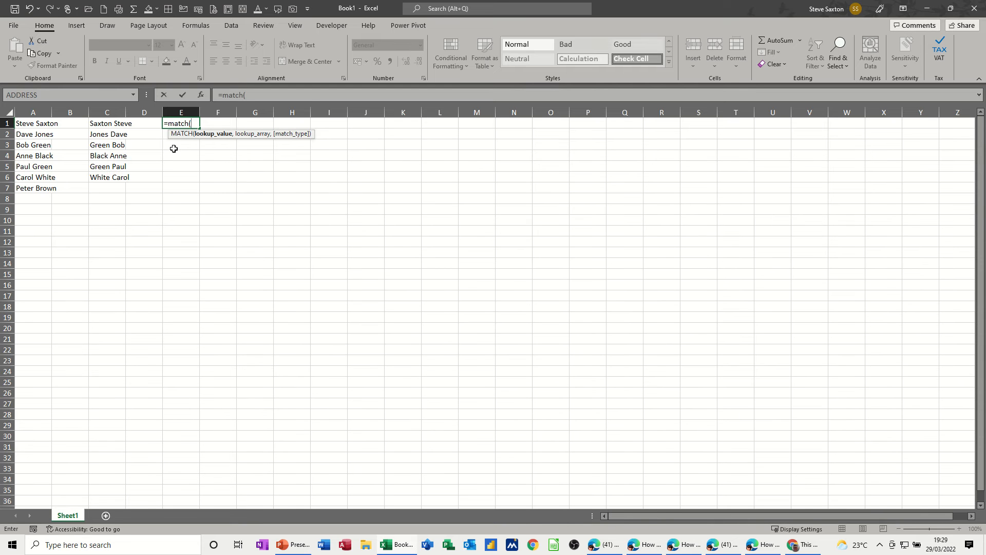
- Complete =MATCH(C1,list,0) in E1, fill it down to E6, then select C1:C6
click(103, 125)
text(,)
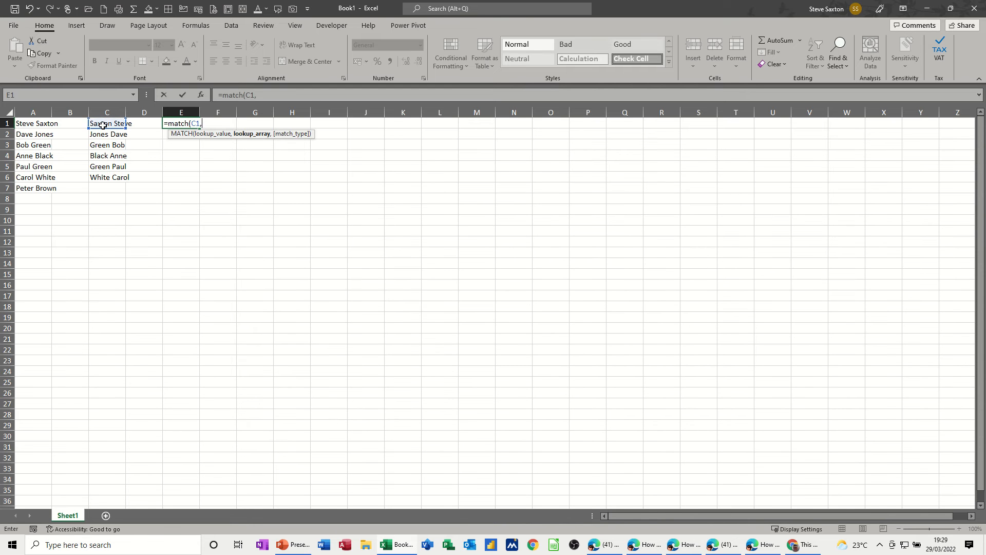
text(list)
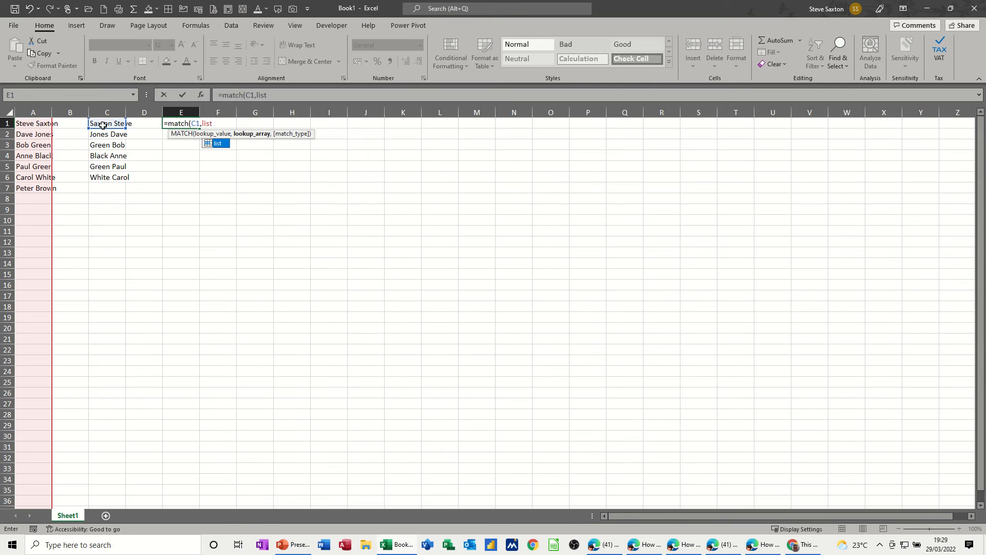
text(,)
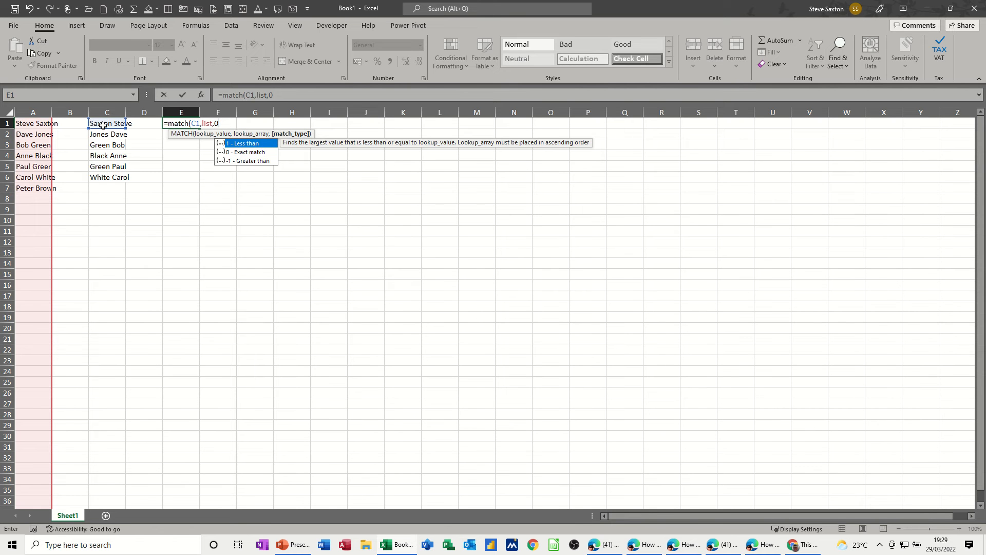
text(0))
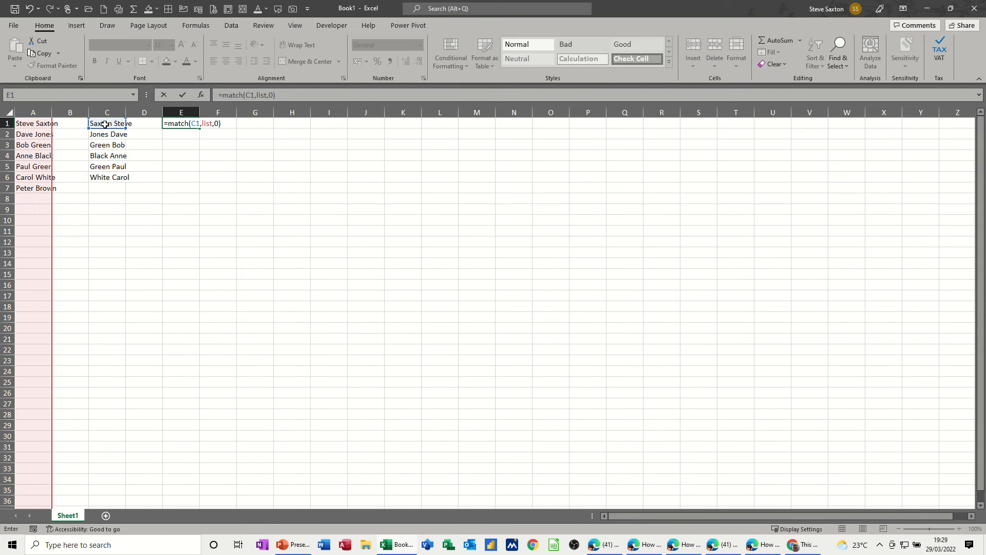
click(183, 95)
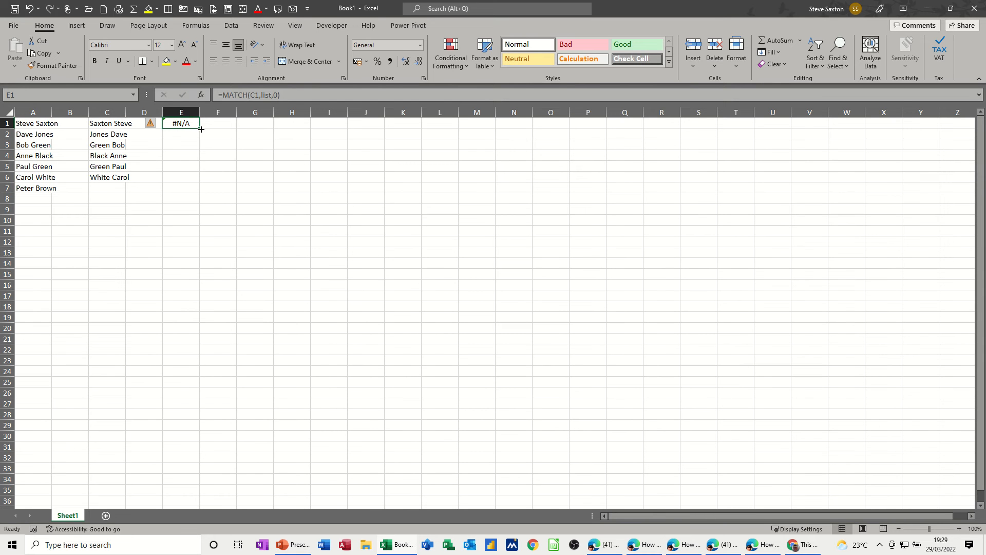
drag(201, 129, 199, 179)
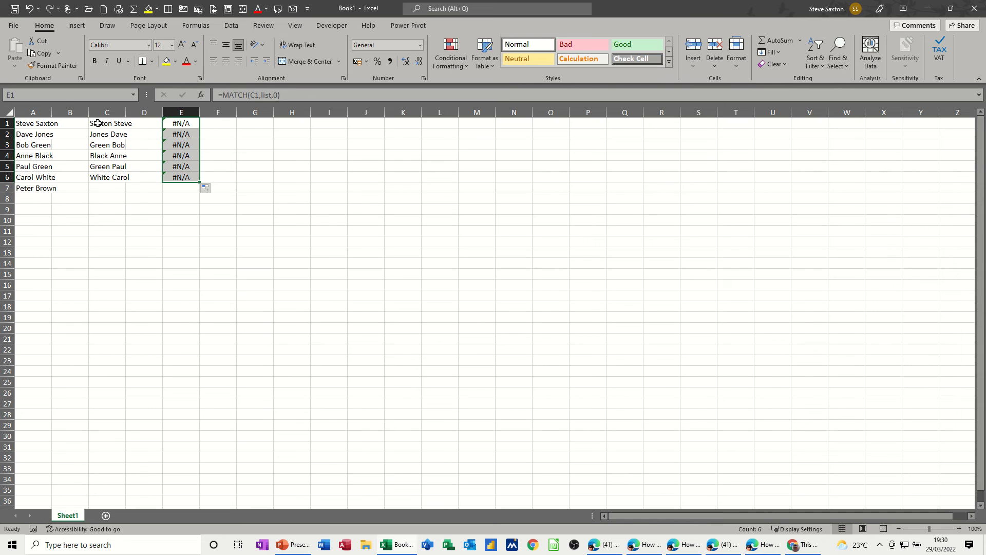
drag(97, 123, 101, 178)
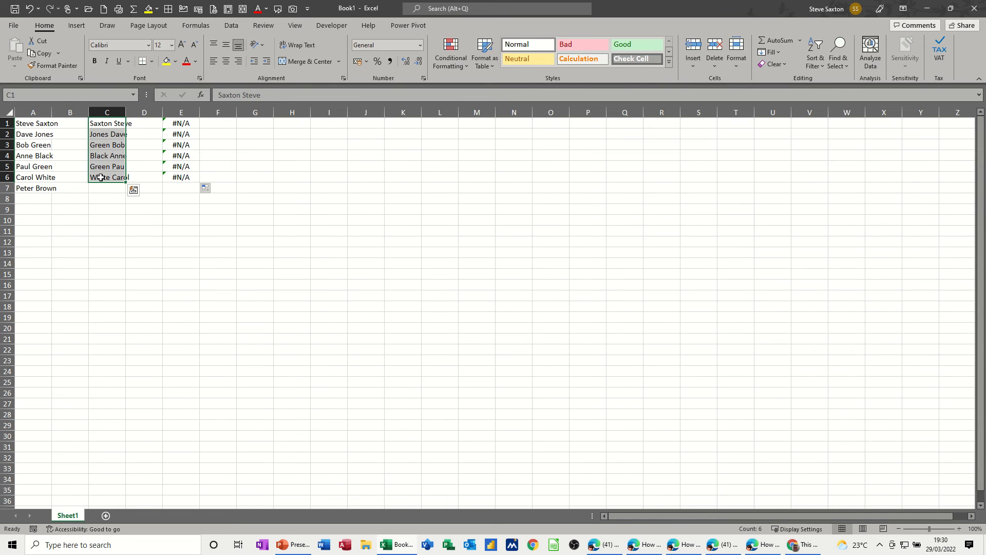
click(27, 190)
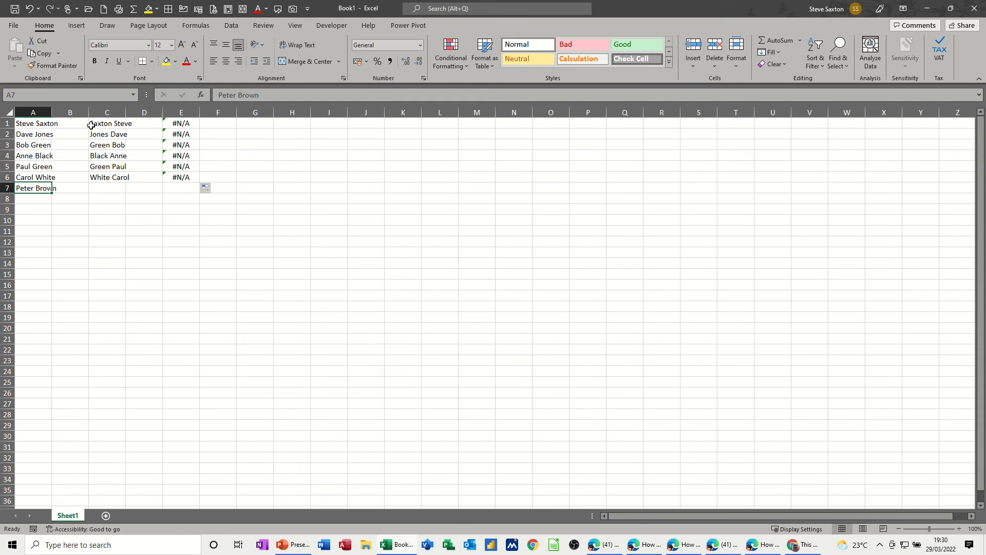
click(145, 125)
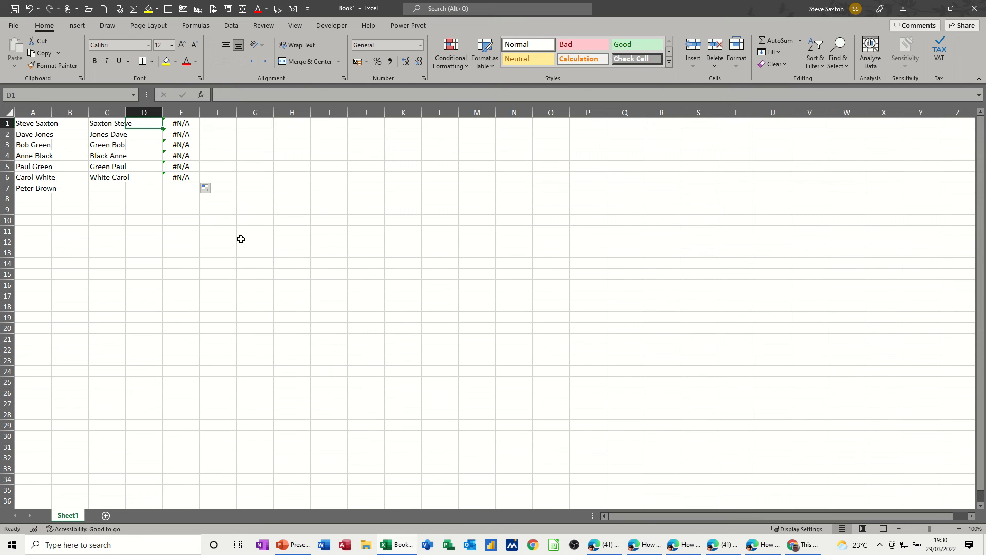
text(Steve)
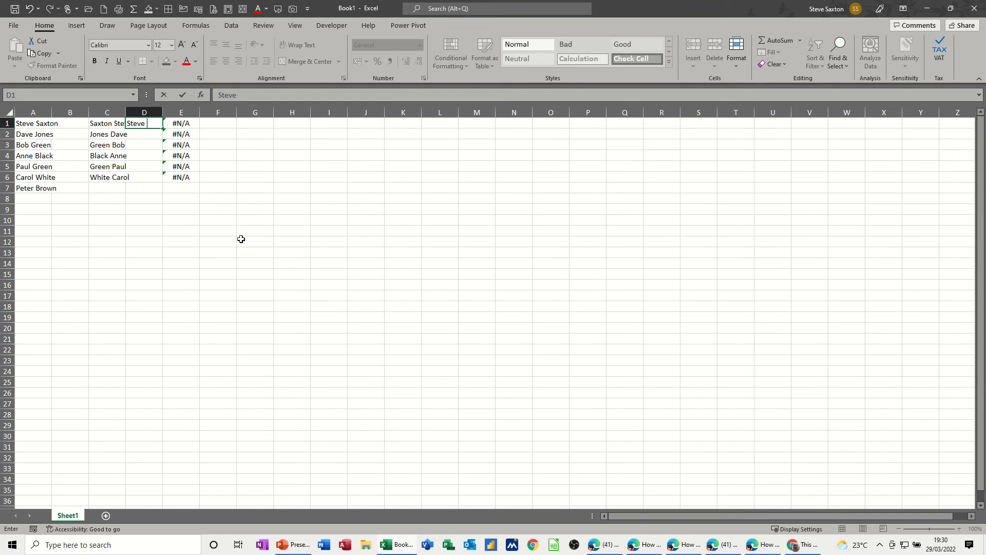
text( Saxton)
click(197, 211)
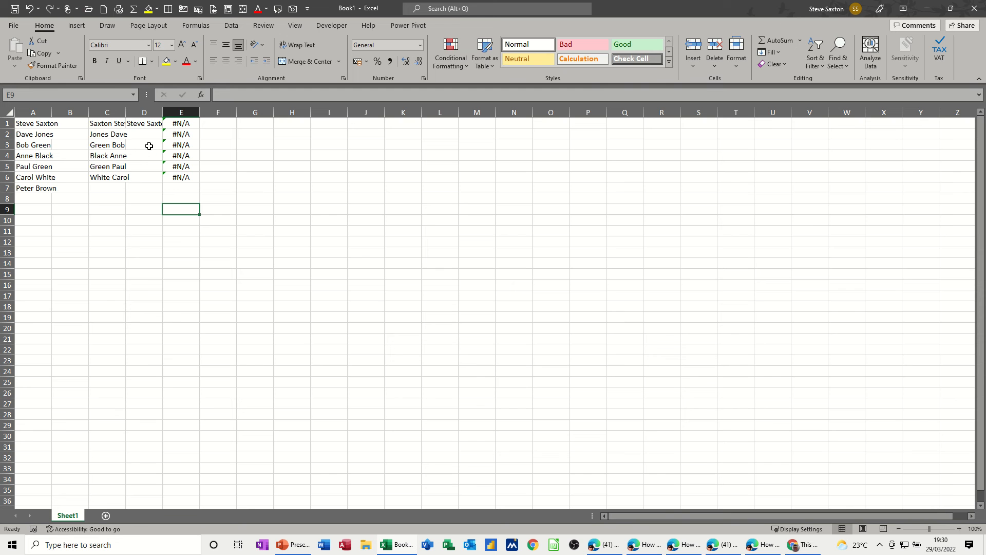
double_click(162, 112)
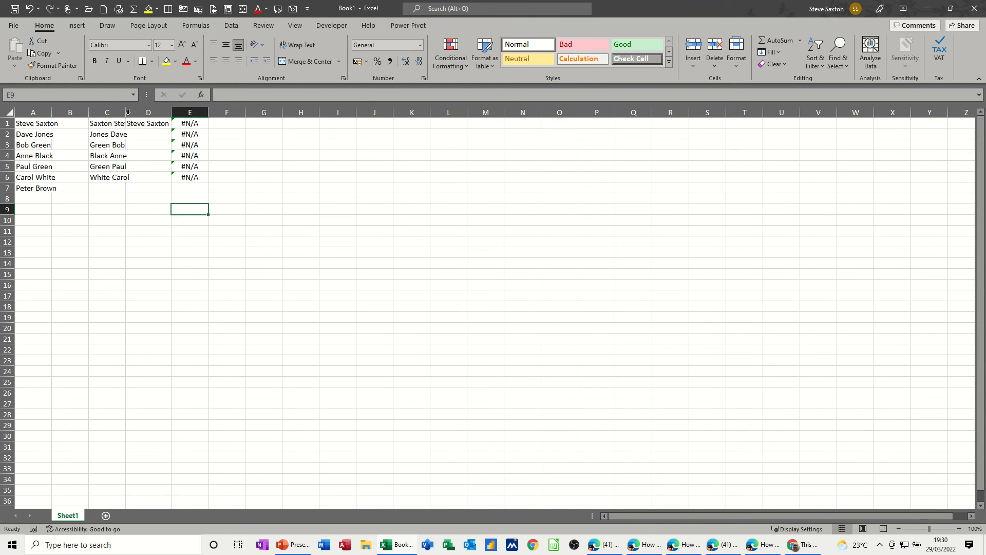
double_click(126, 112)
- Flash Fill D1:D6 with the names in first-name-surname order
drag(159, 121, 157, 177)
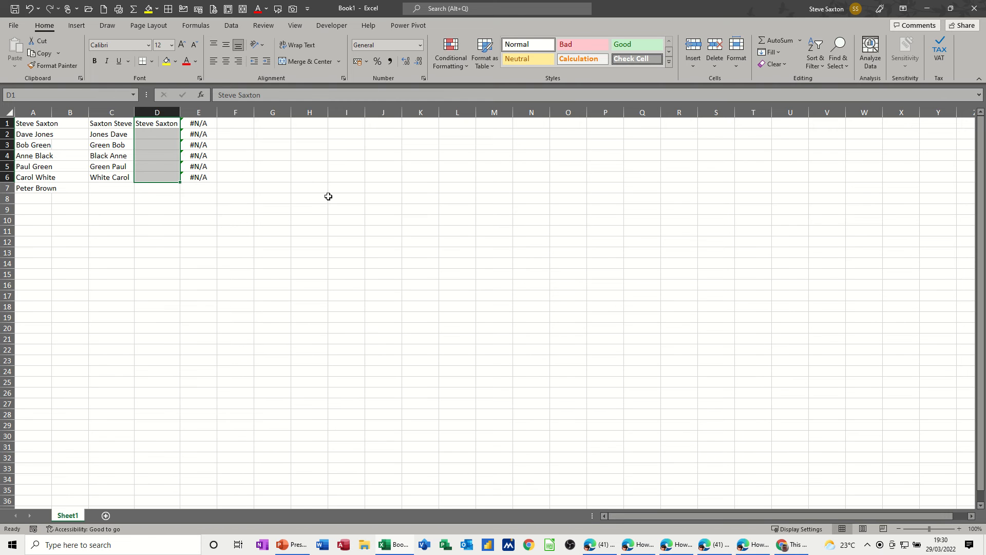
key(ctrl+e)
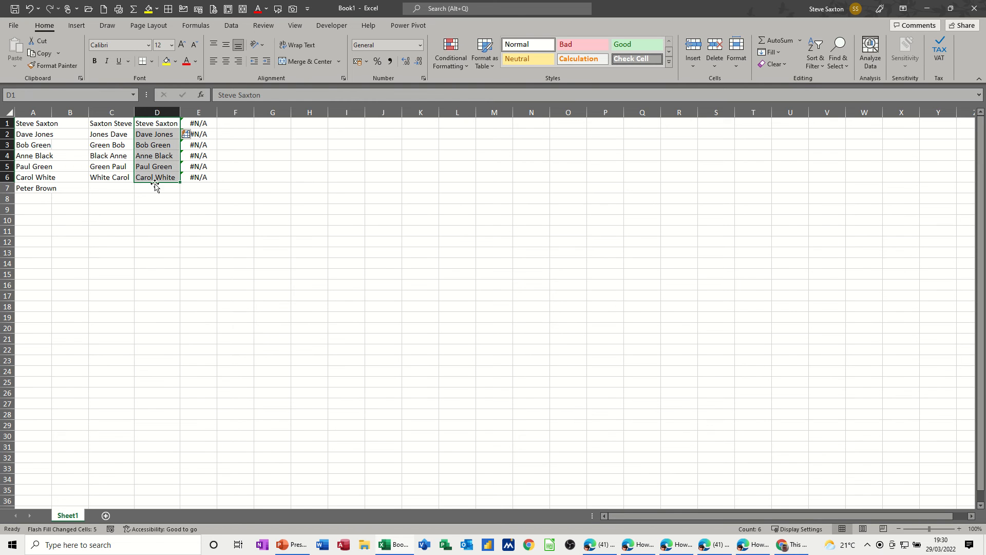
click(203, 125)
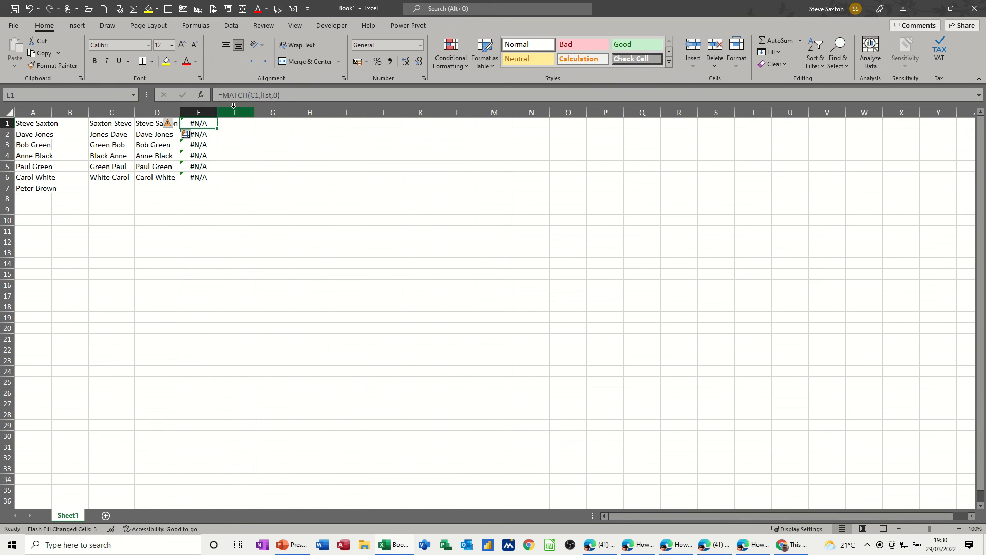
- Change E1 to =MATCH(D1,list,0) and fill down to E7, returning 1–6 and #N/A
click(255, 97)
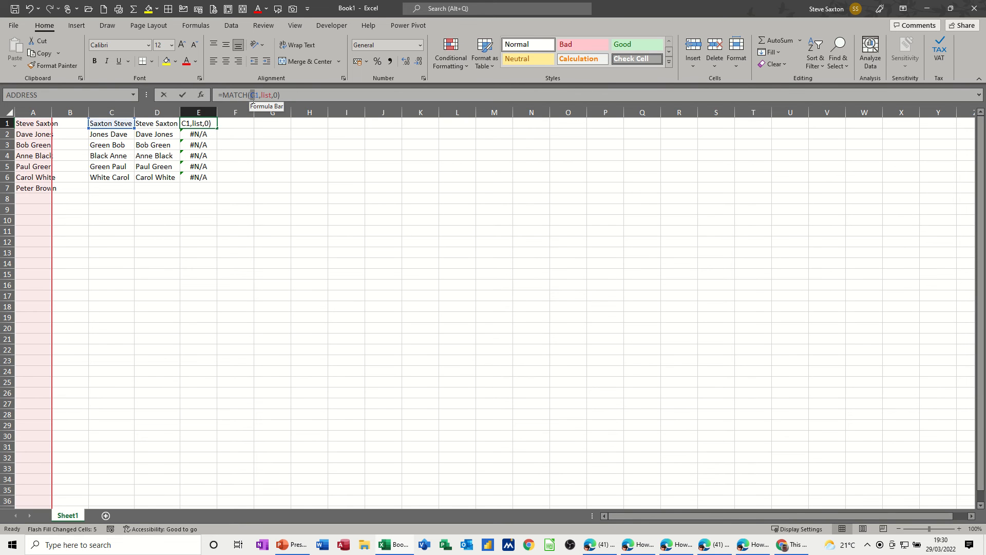
text(d)
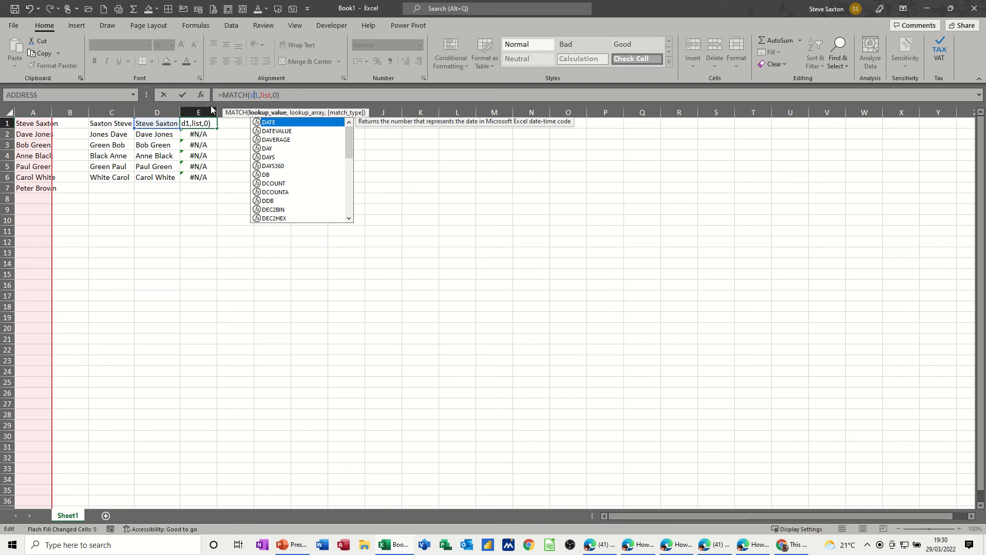
click(184, 96)
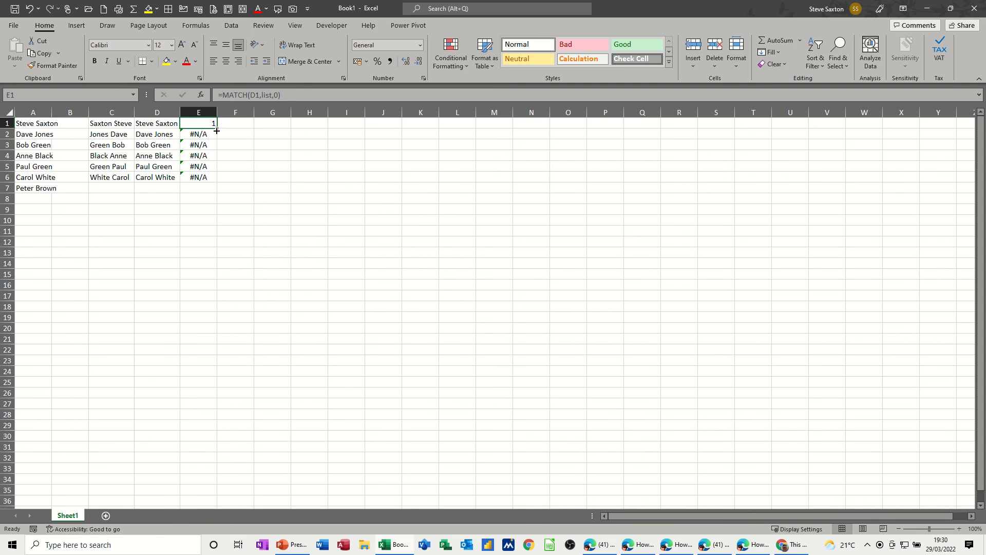
drag(216, 130, 219, 194)
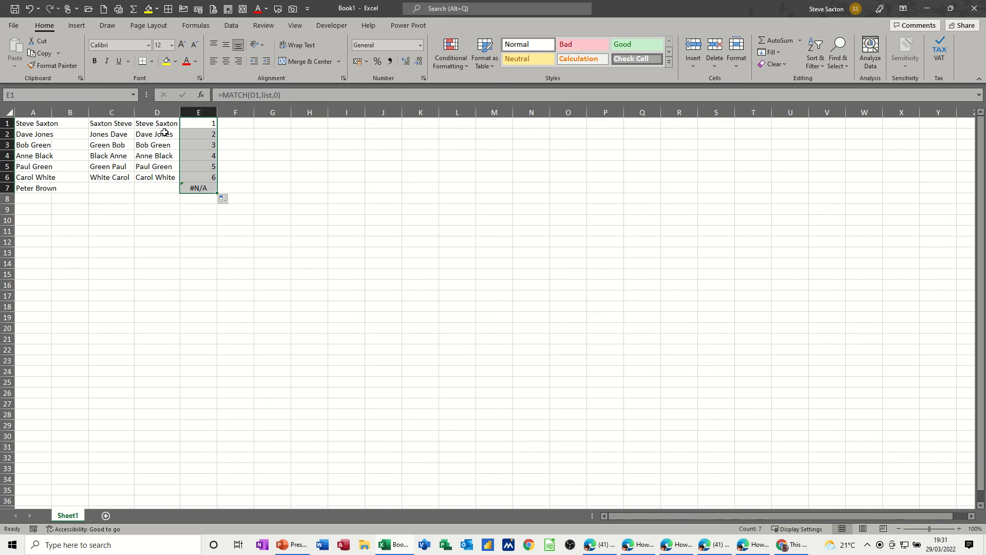
- Insert a blank column A before the names
click(32, 111)
right_click(32, 112)
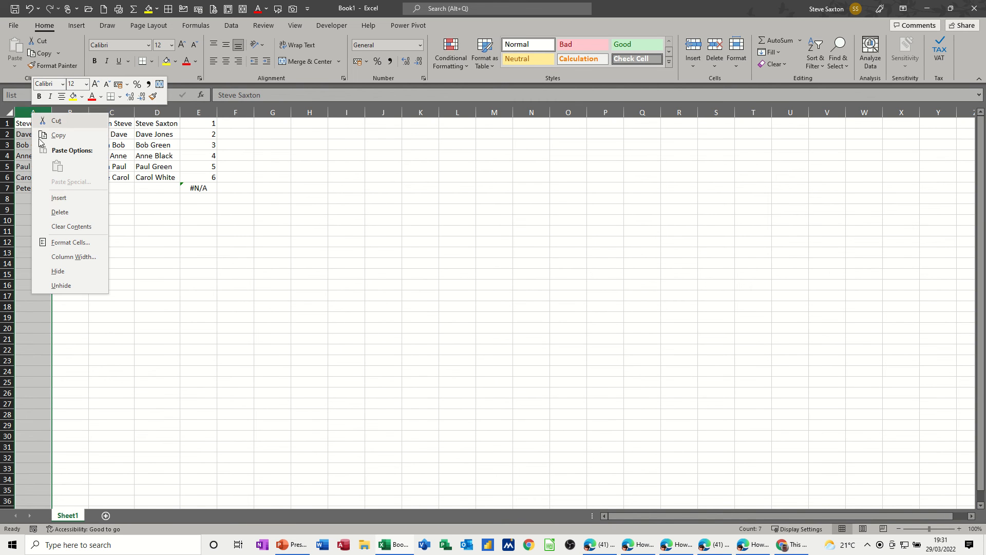
click(50, 196)
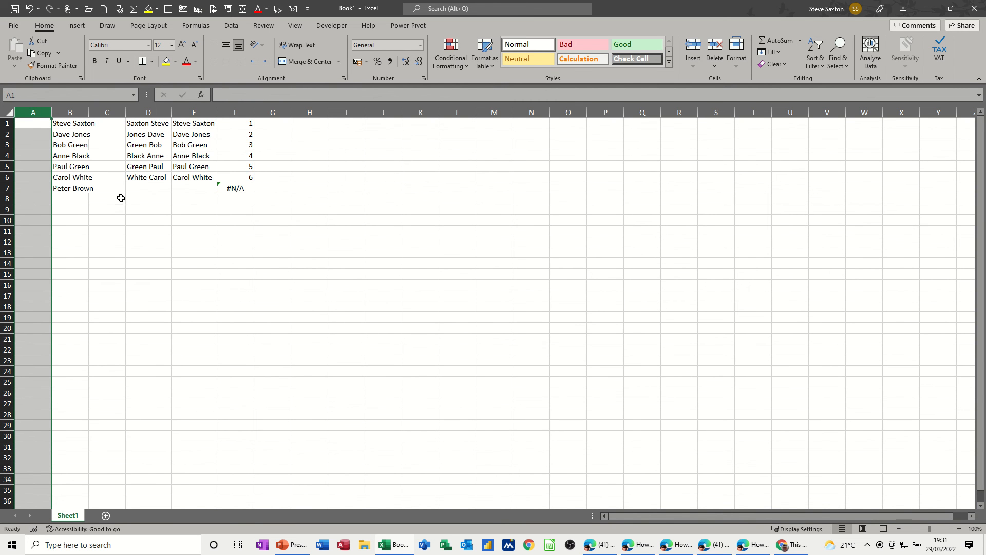
click(33, 124)
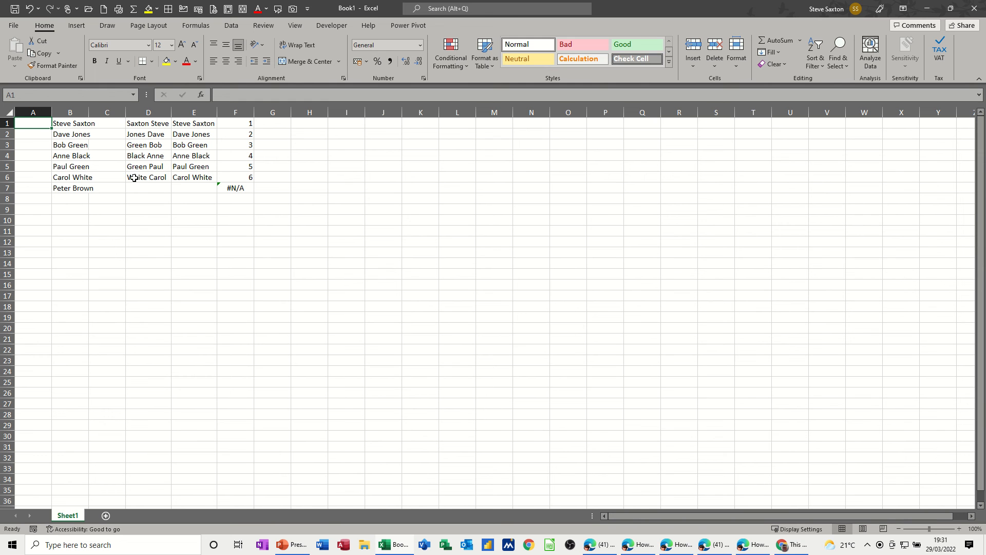
- Clear the #N/A formula from F7, leaving A1 empty
click(235, 189)
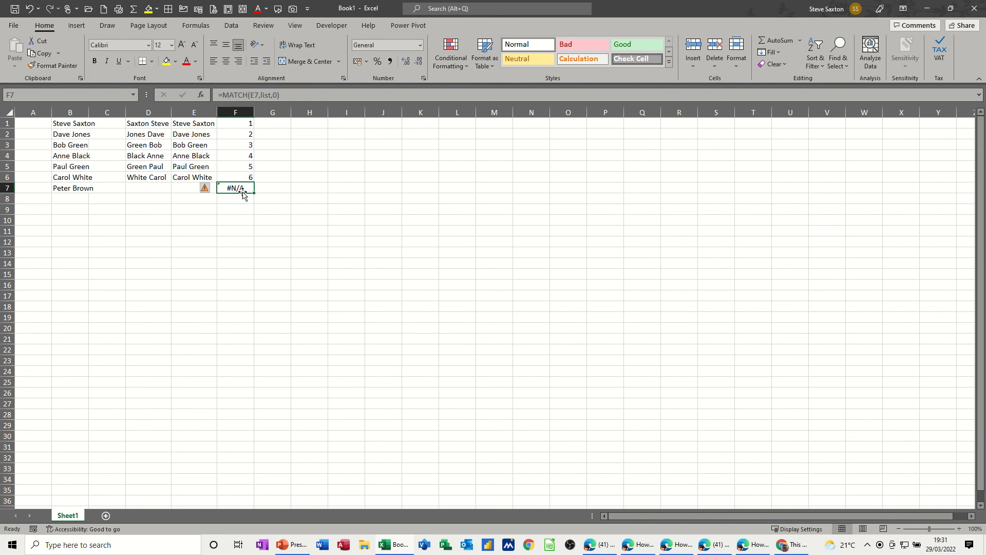
key(Delete)
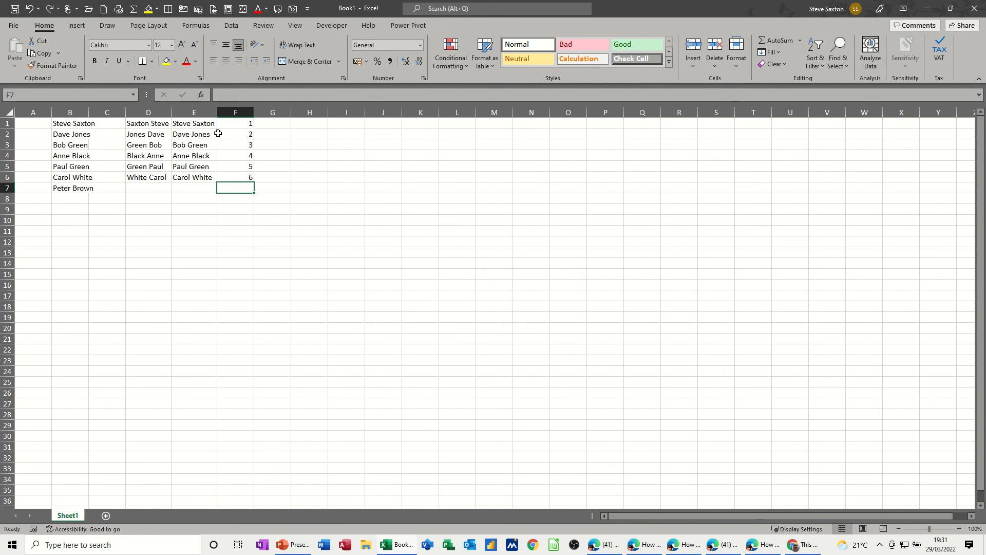
click(38, 123)
text(=)
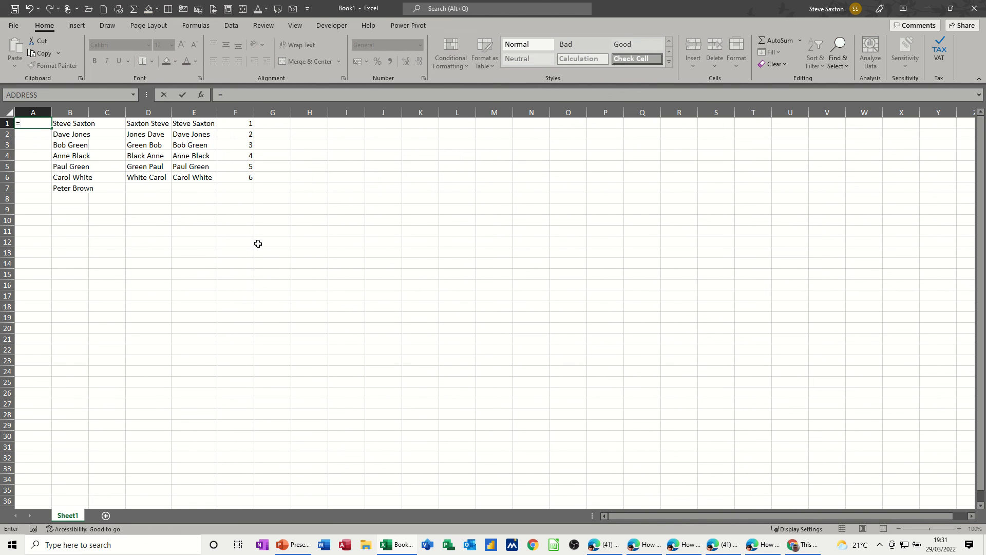
key(BackSpace)
click(192, 220)
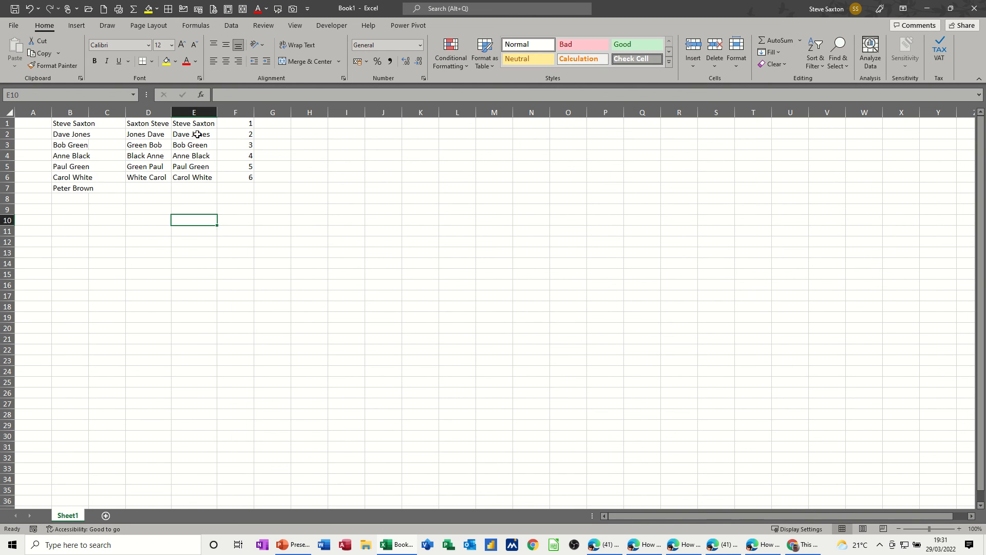
- Name column E 'listA' in the Name Box
click(186, 112)
click(62, 94)
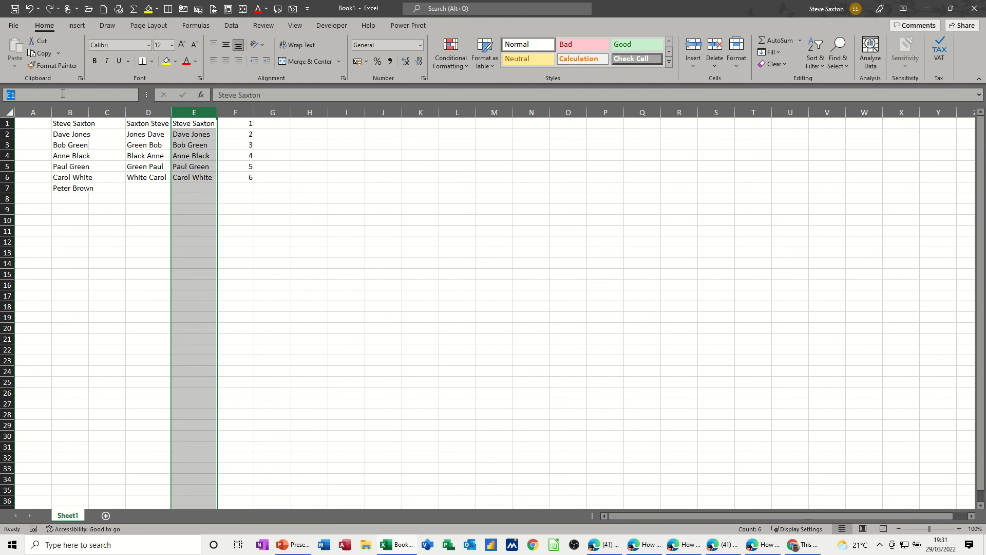
text(listA)
- Enter =MATCH(B1,listA,0) in A1, returning 1
click(31, 123)
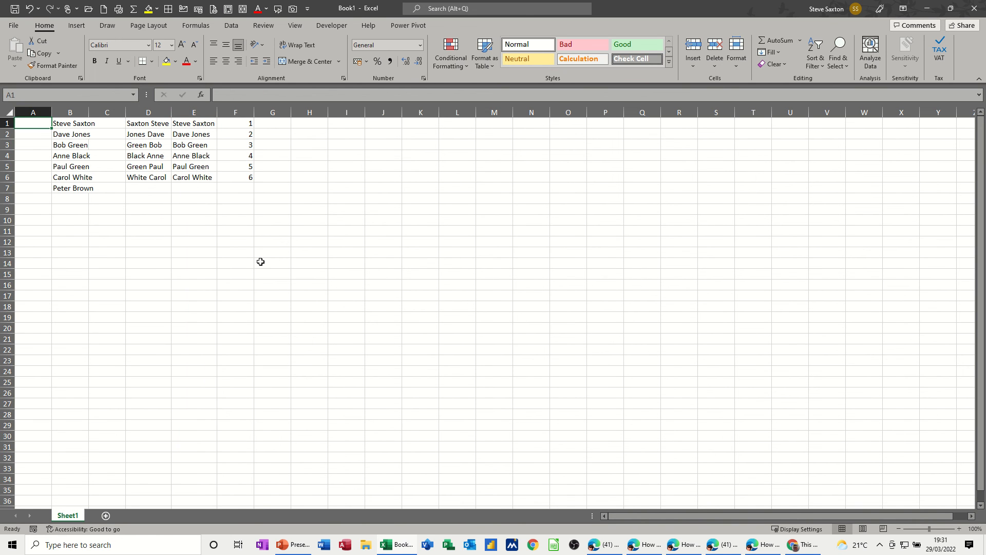
text(=mat)
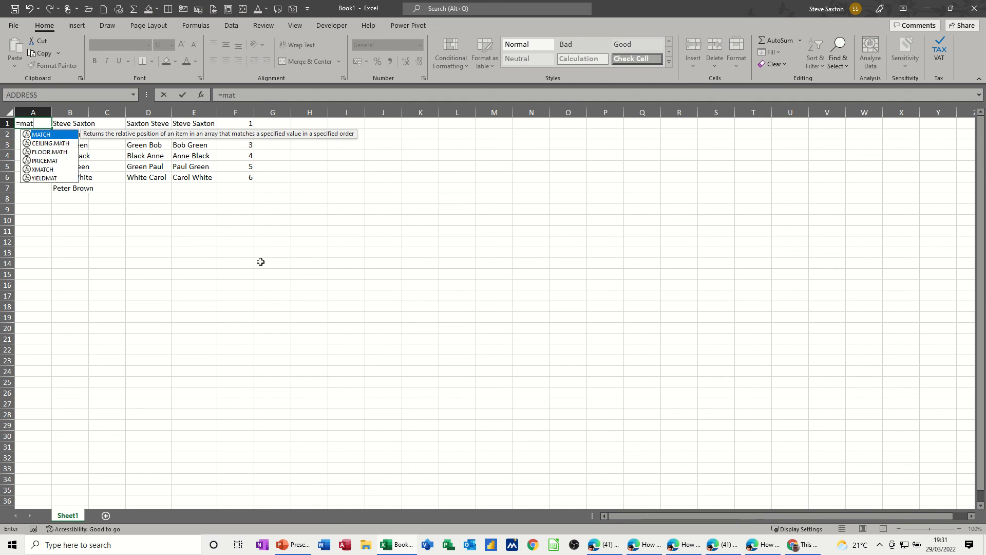
text(ch()
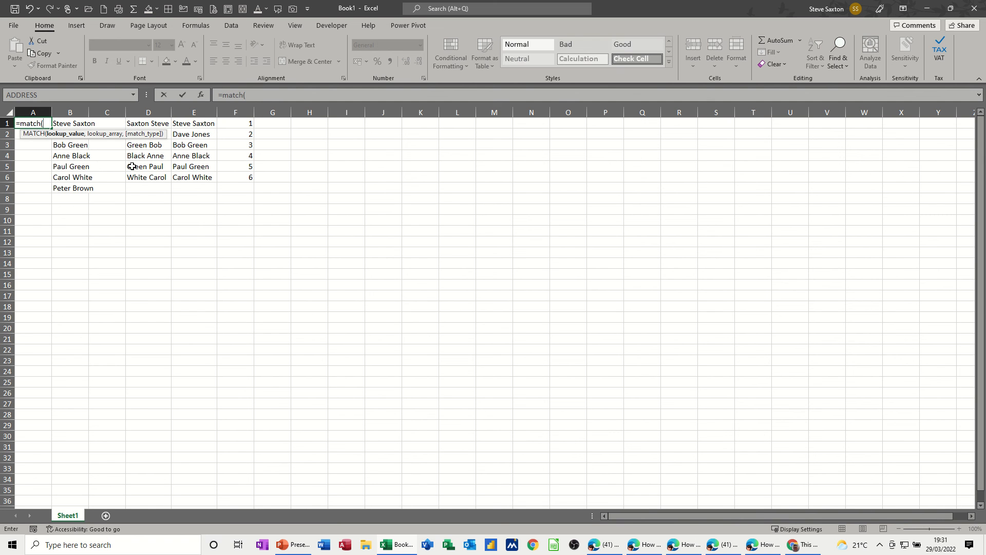
click(68, 122)
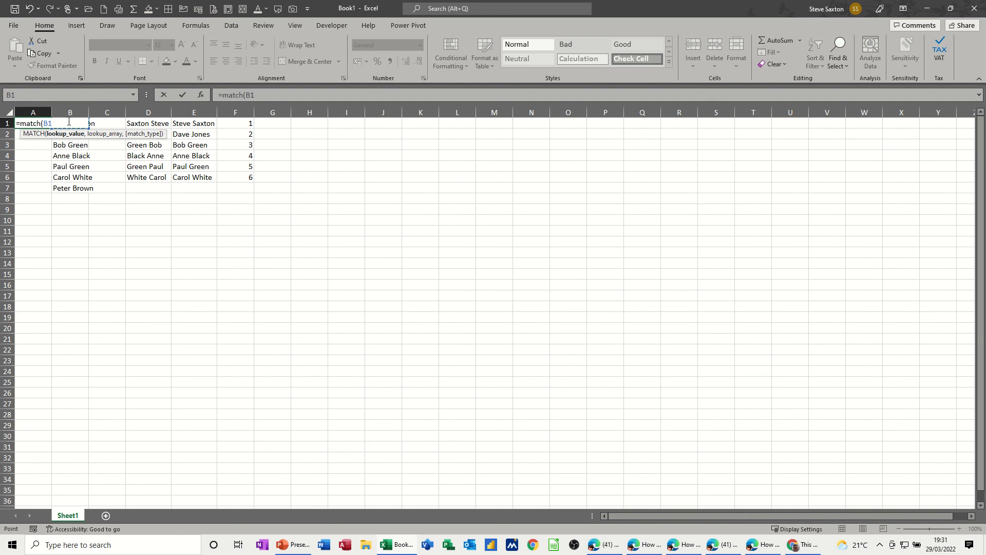
text(,l)
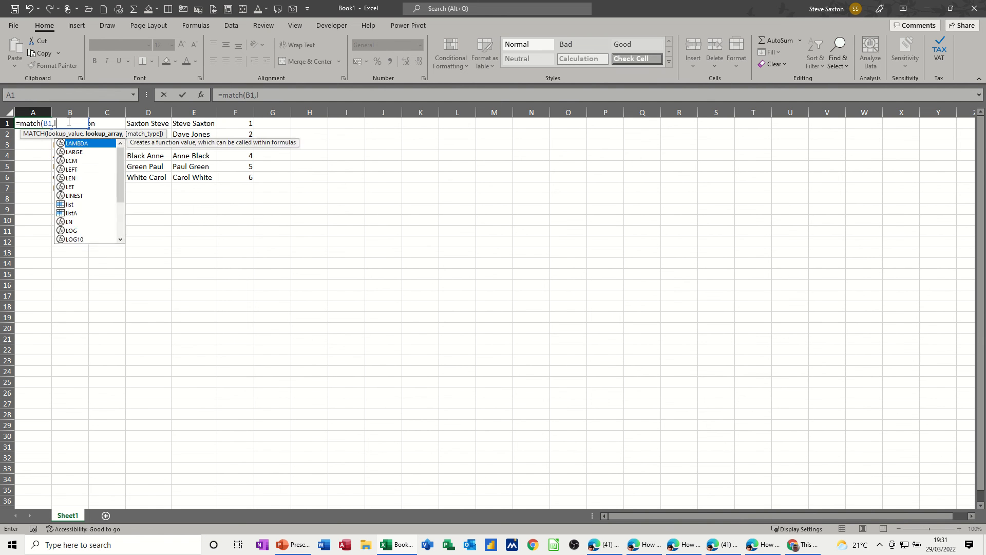
text(ista,)
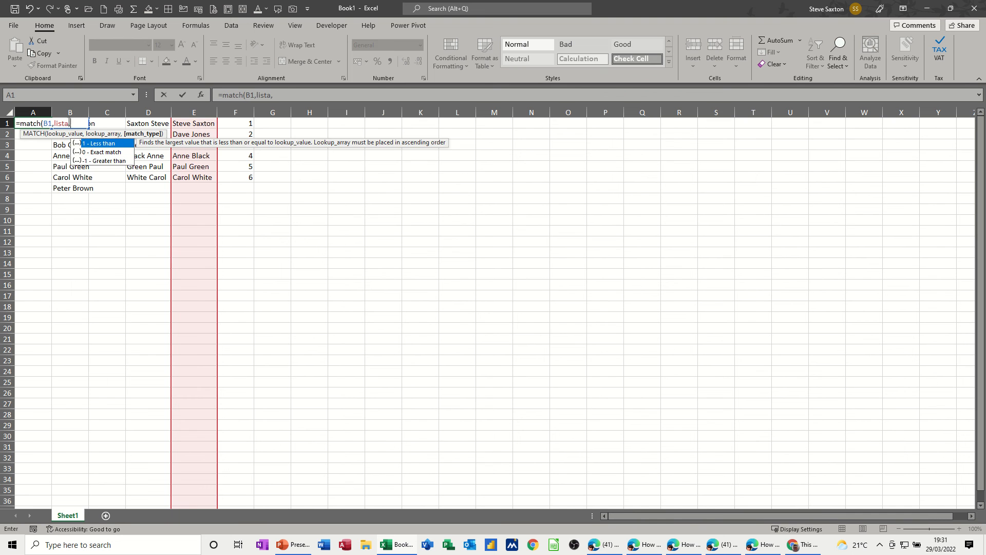
text(0)
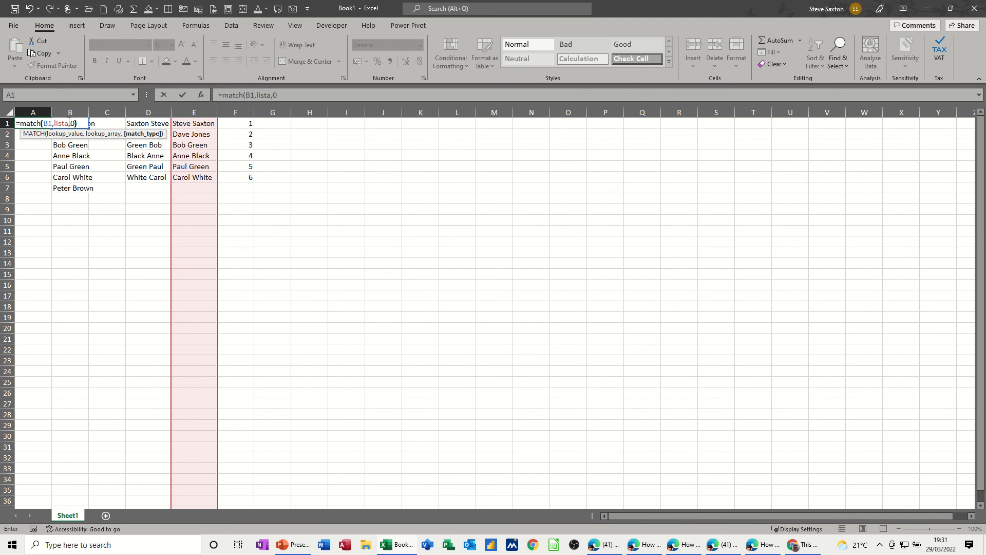
text())
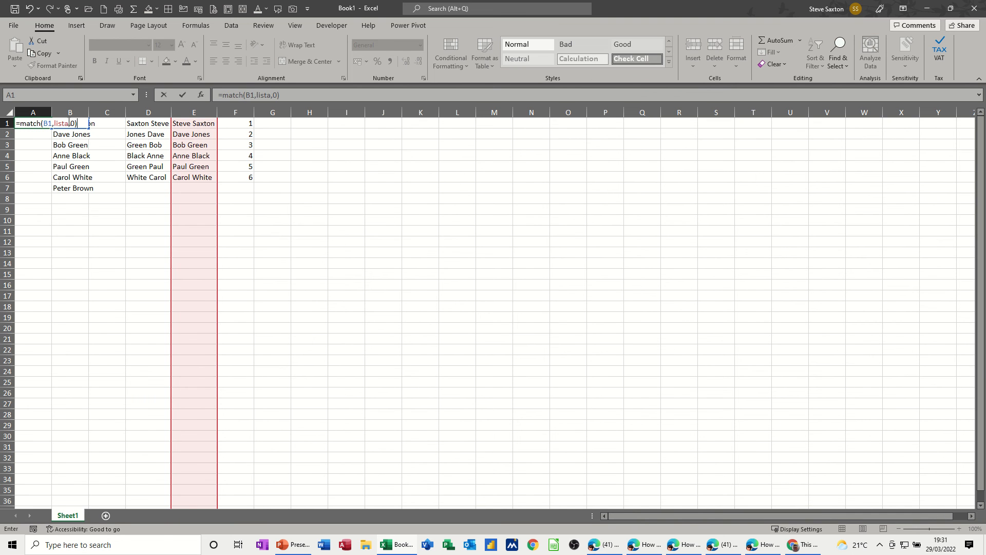
click(183, 96)
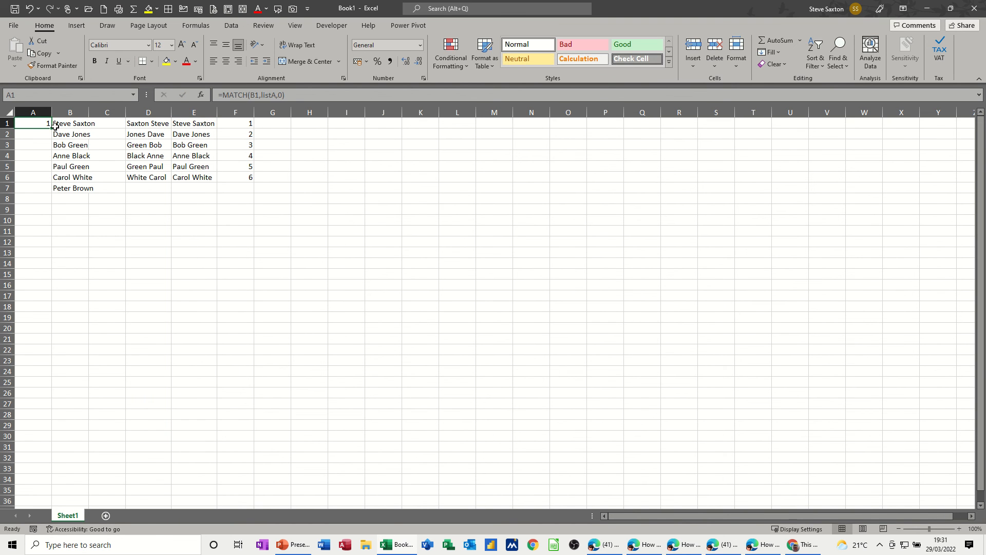
- Fill the MATCH formula down to A7, then highlight names in D1:D6 and B1:B6
drag(53, 128, 52, 190)
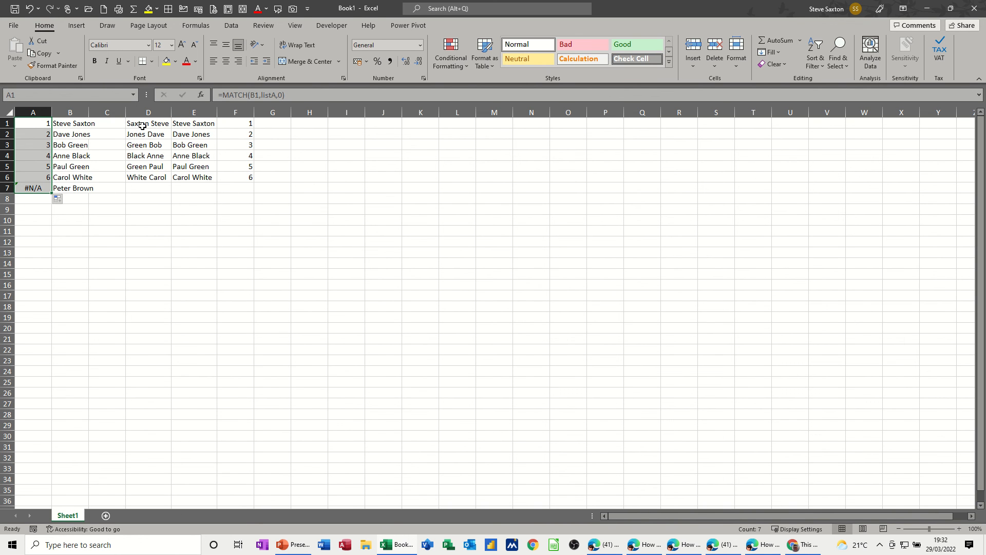
drag(136, 123, 145, 176)
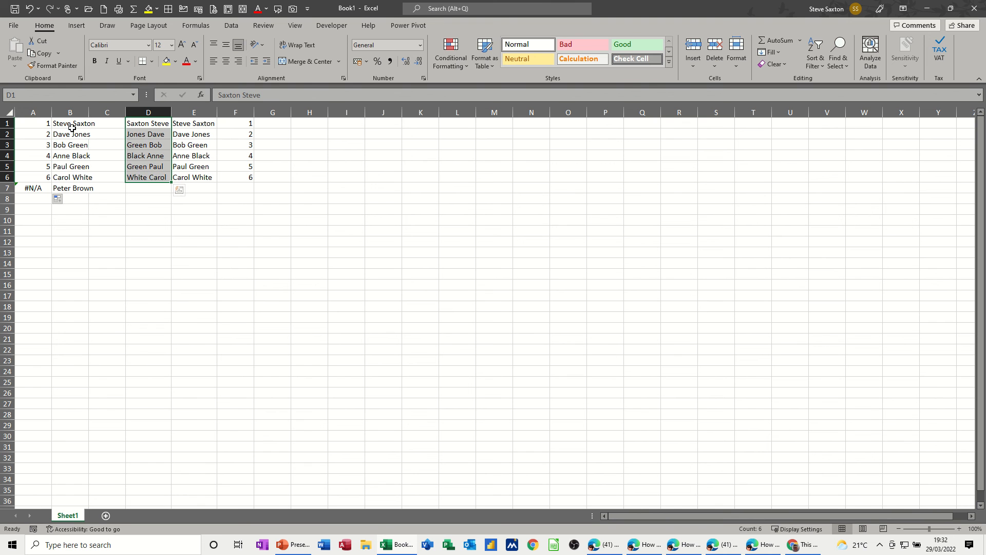
drag(67, 124, 79, 177)
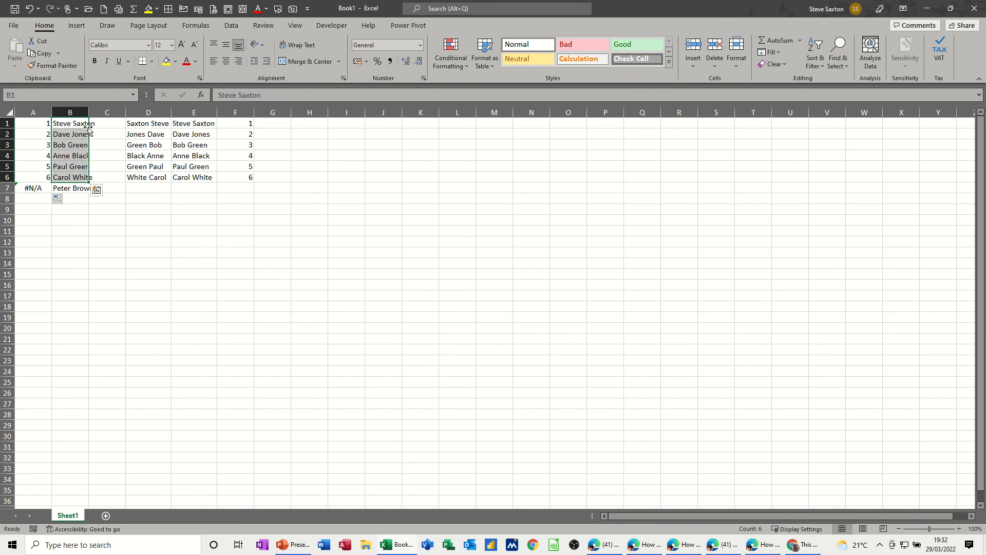
- Compare the name forms across rows 1–3, then select B4 and E1
drag(75, 124, 146, 124)
drag(86, 134, 133, 135)
drag(67, 146, 130, 145)
click(80, 155)
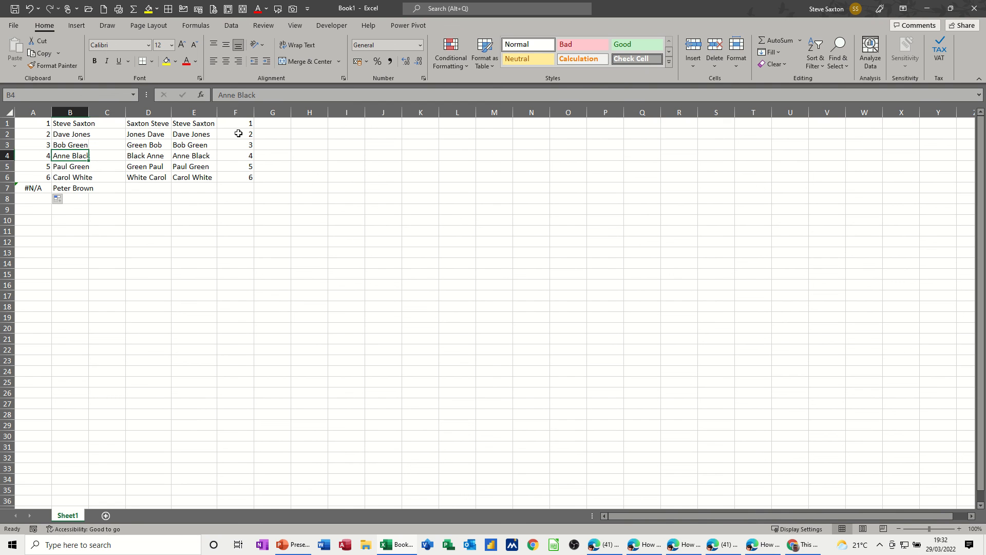
click(187, 126)
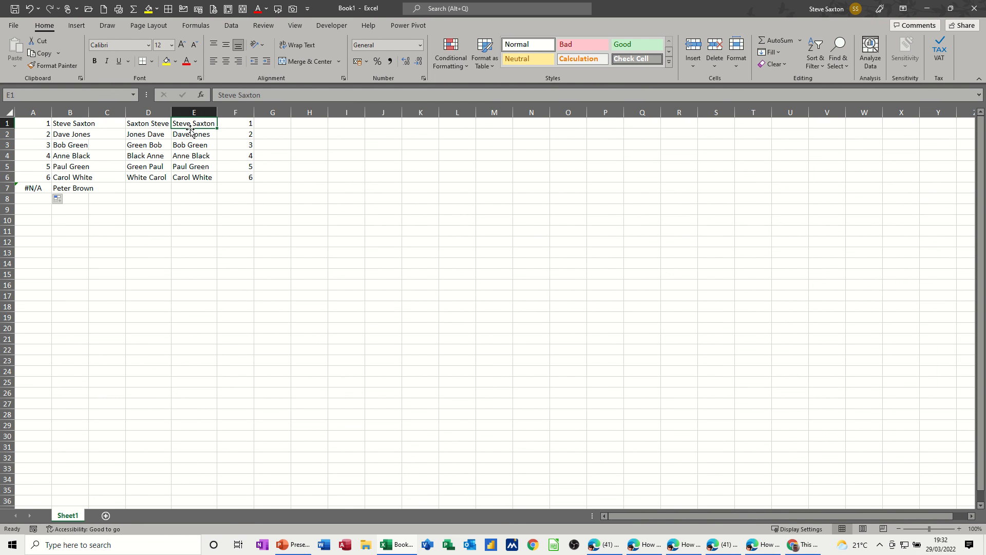